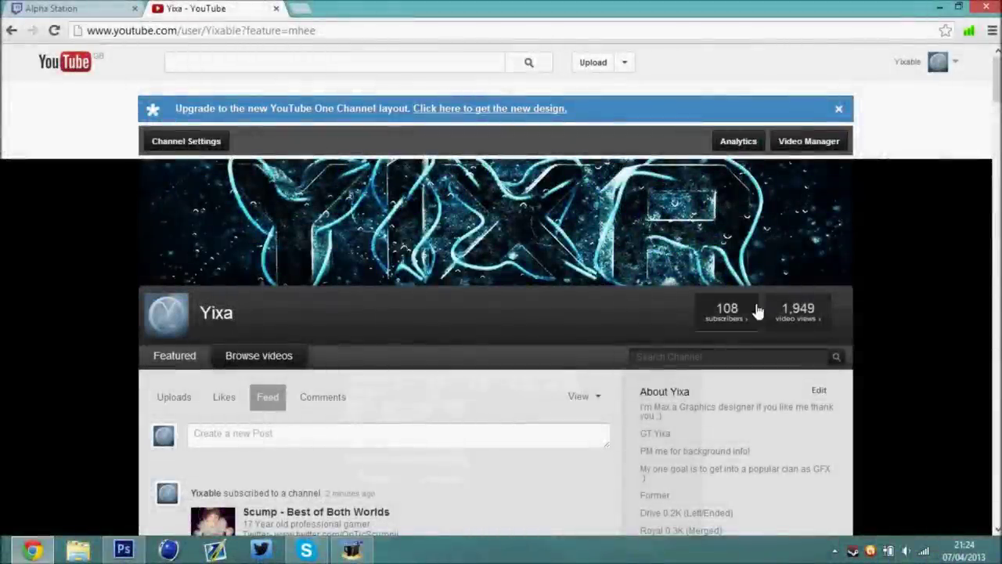
Scroll the YouTube channel page, then switch to the Photoshop document with the black canvas
scroll(508, 292, "down", 4)
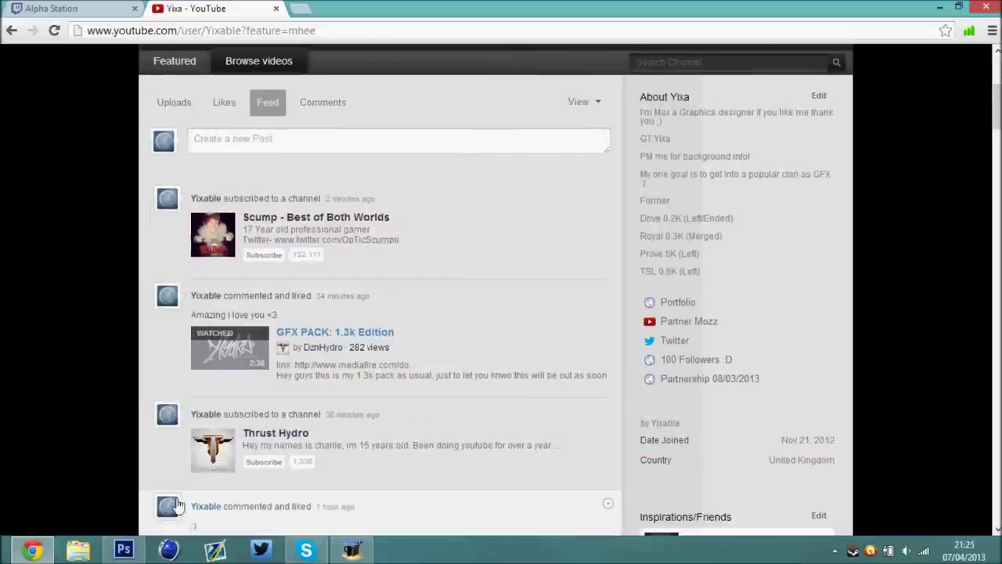
left_click(133, 550)
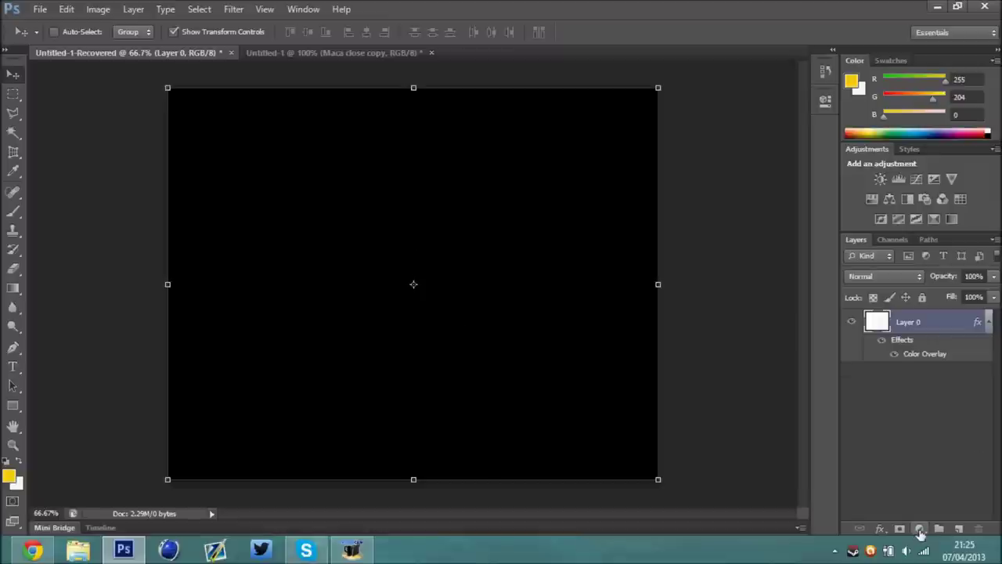
Add a Solid Color fill layer in bright green (36ff00) above Layer 0
left_click(920, 530)
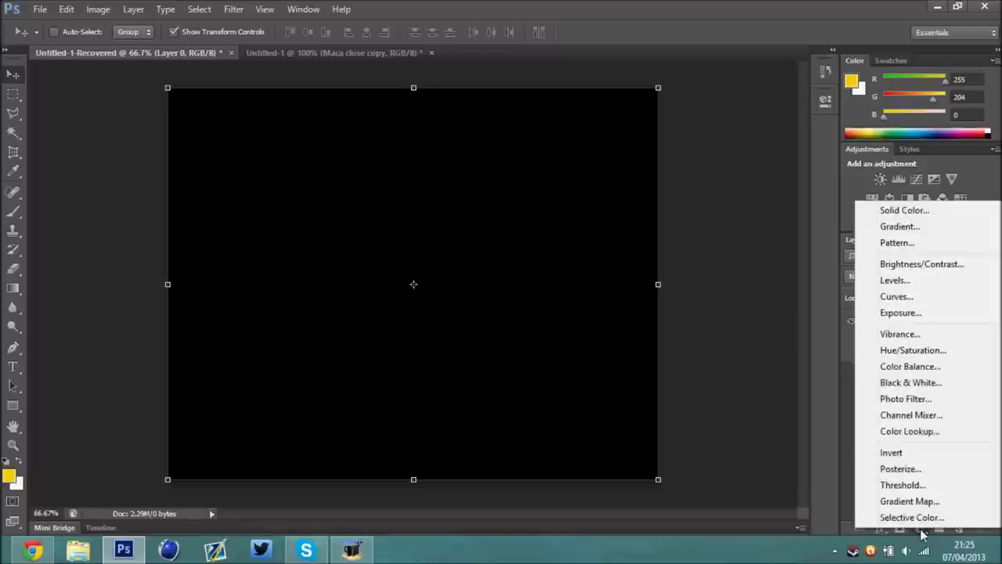
left_click(895, 211)
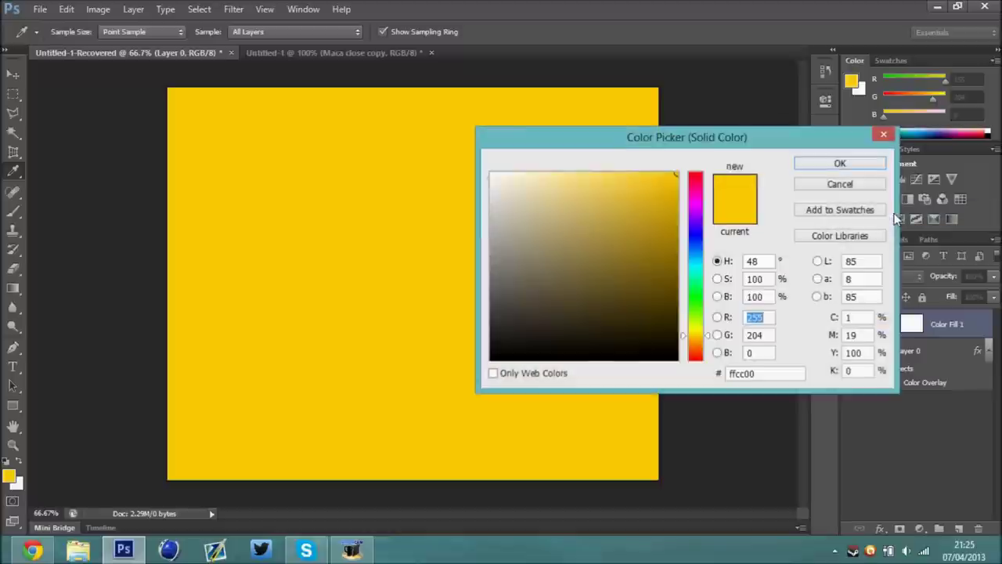
left_click(697, 307)
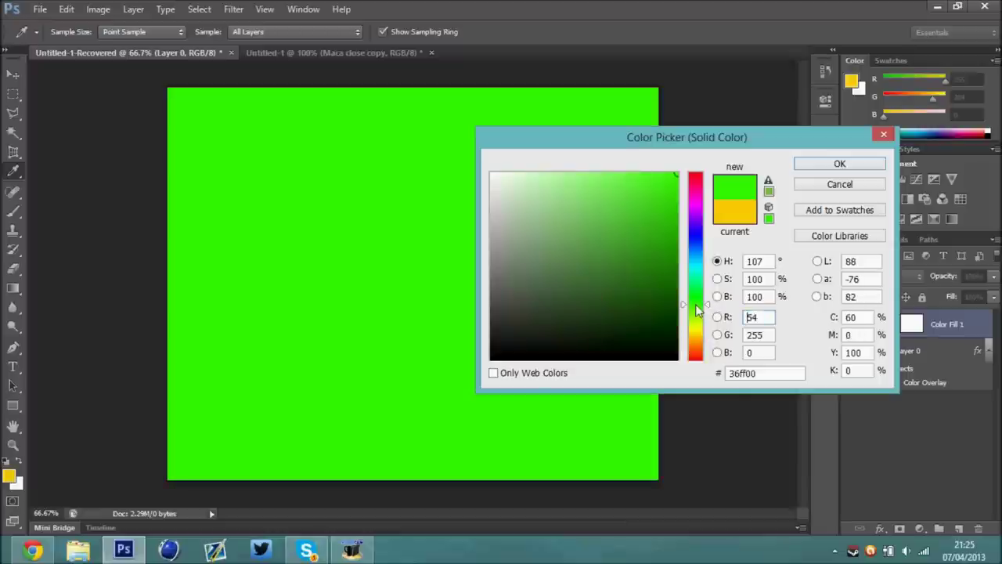
left_click(833, 163)
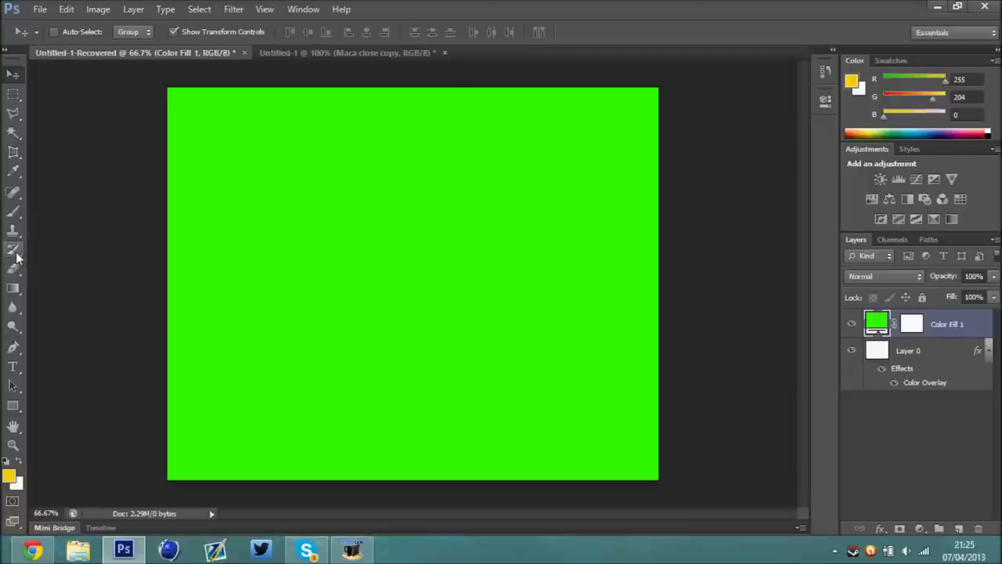
Set up the Brush tool with the 1765 splatter tip at 154 px
left_click(14, 210)
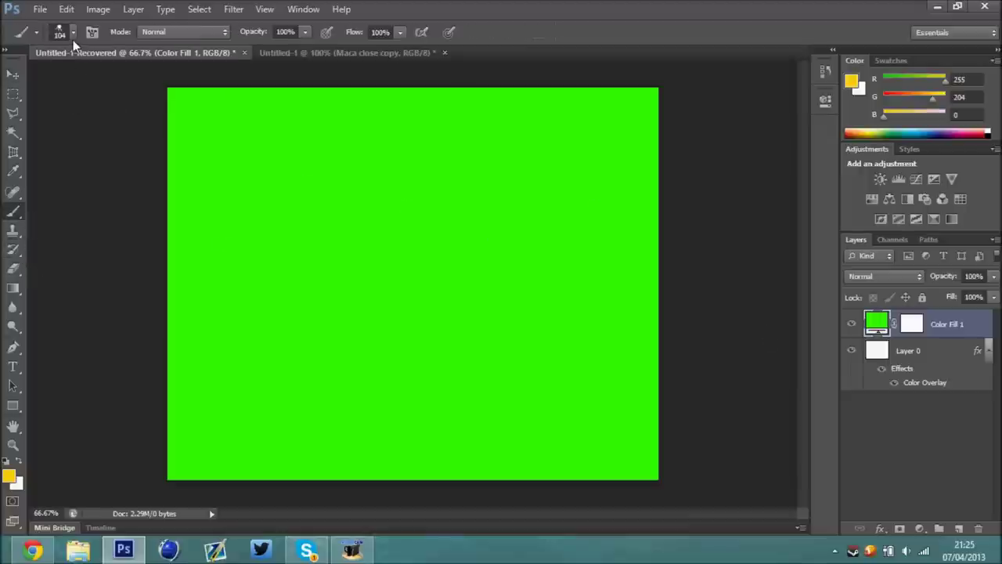
left_click(71, 37)
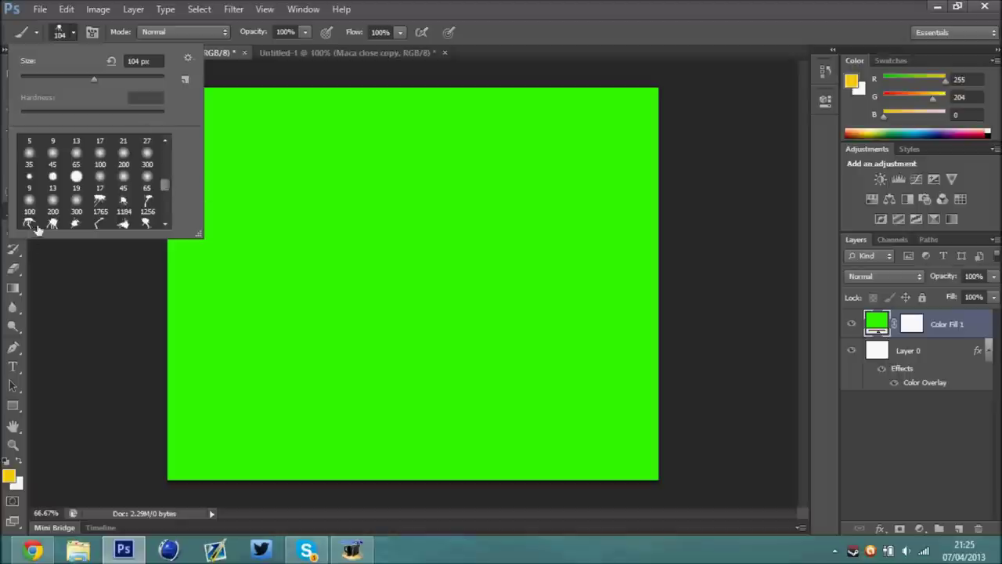
left_click(99, 203)
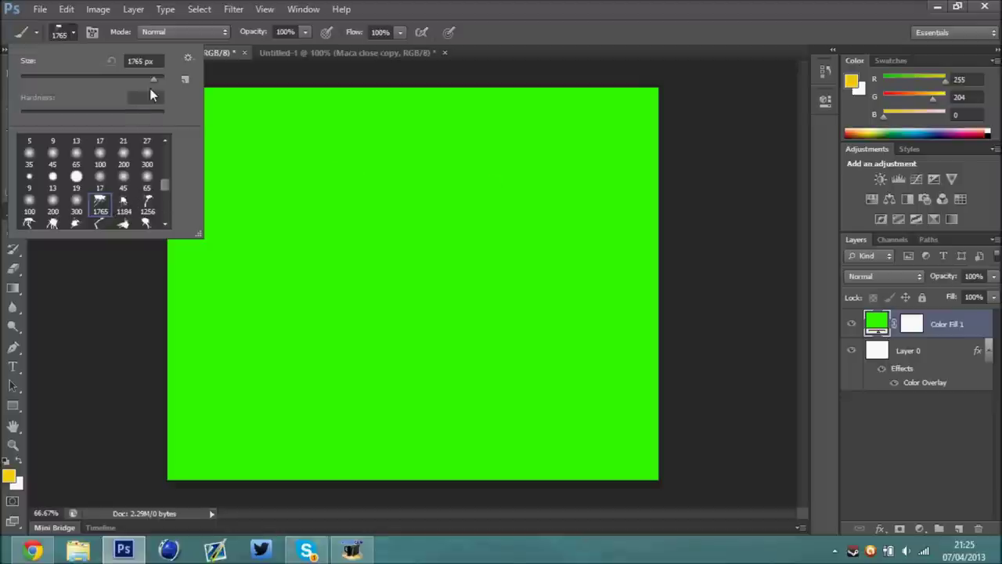
left_click_drag(103, 69, 112, 72)
Test a stamp on the fill layer, answer the rasterize warning, and open the foreground colour
left_click(322, 177)
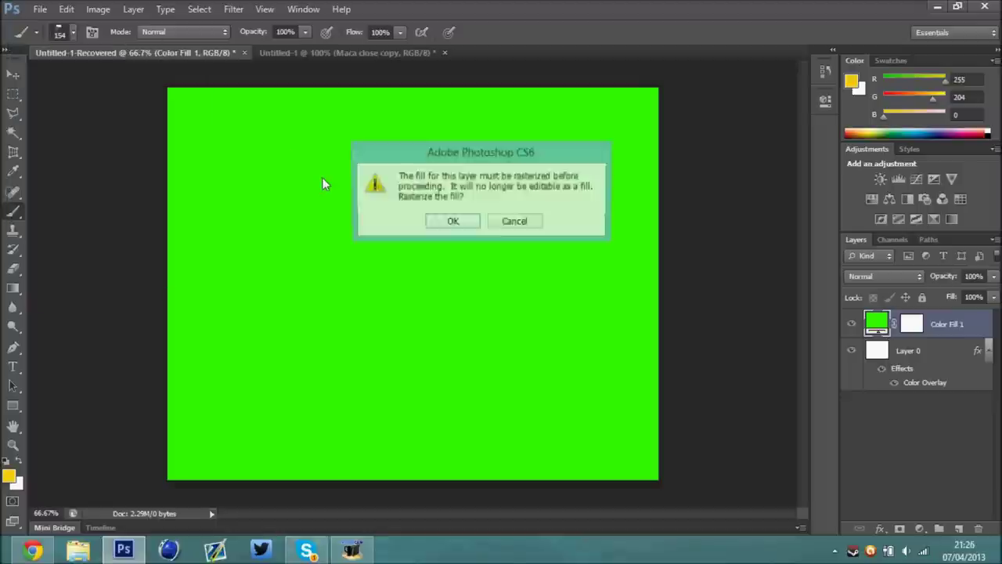
left_click(454, 221)
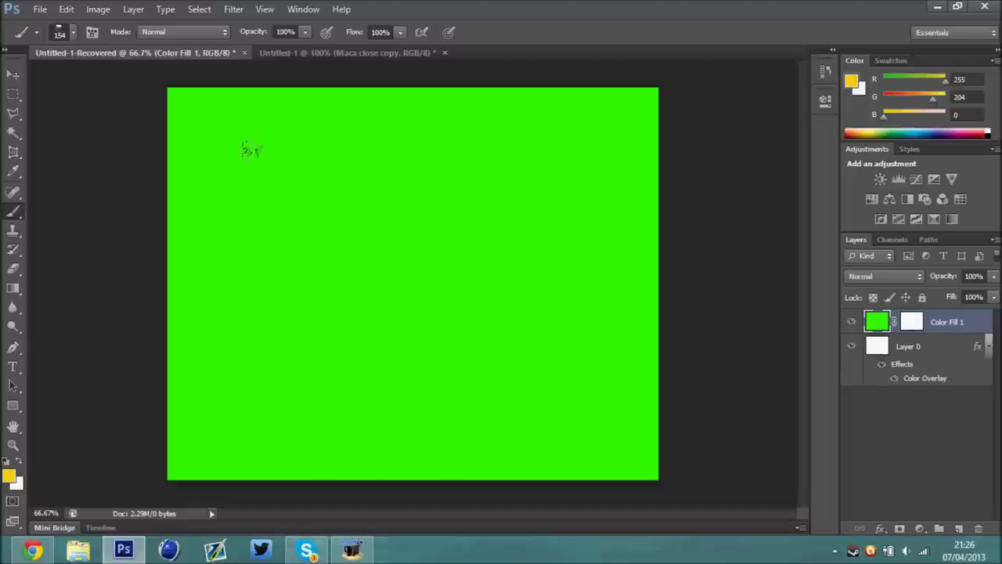
left_click(9, 476)
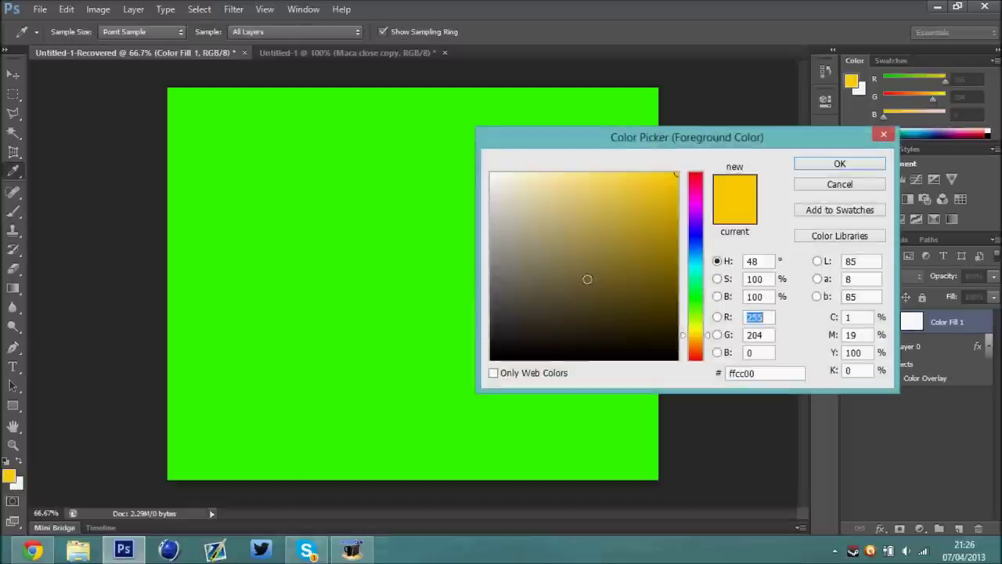
Keep yellow as the colour and stamp about a dozen 1765 splatters across the canvas
left_click(835, 167)
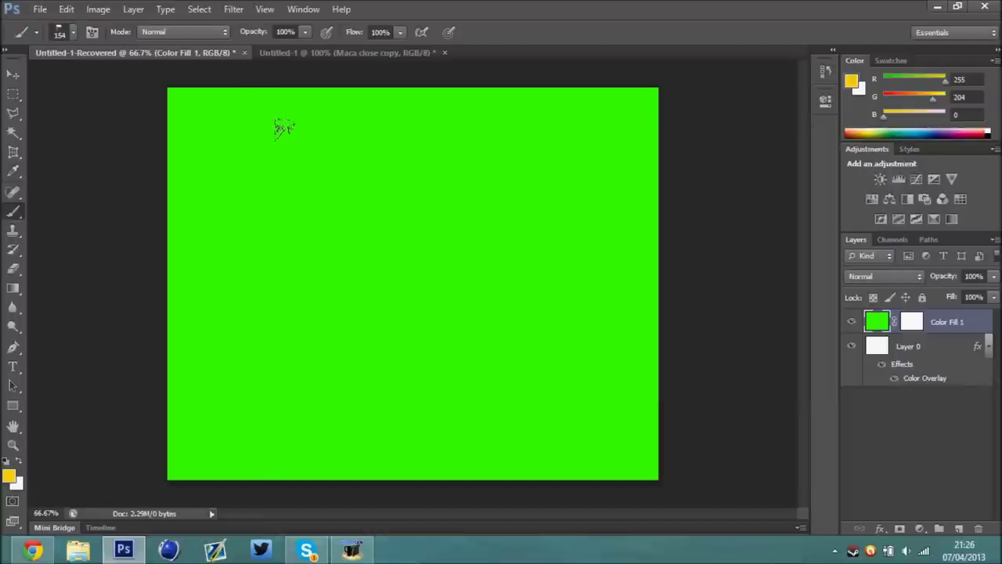
left_click(286, 126)
left_click(377, 135)
left_click(513, 139)
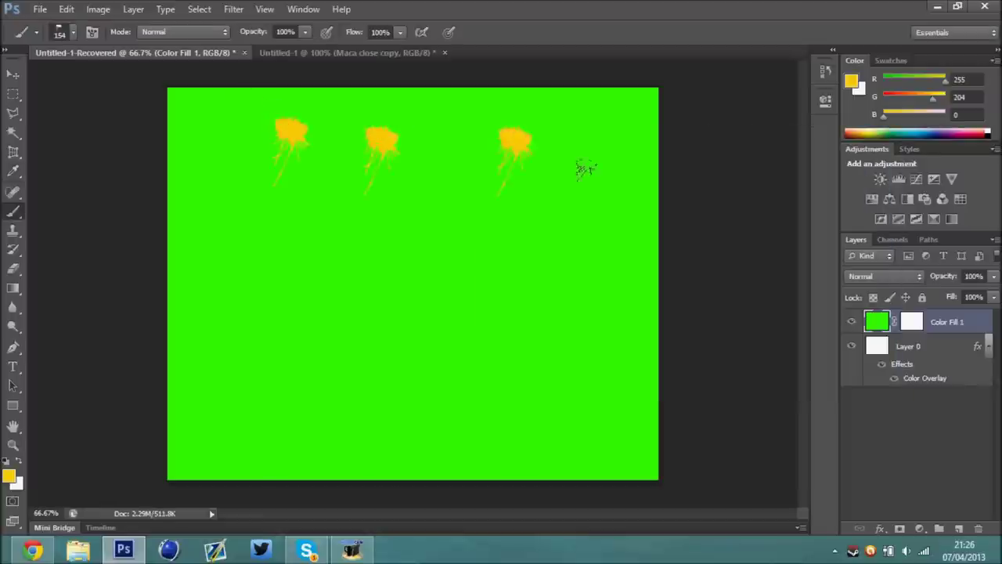
left_click(591, 168)
left_click(544, 332)
left_click(317, 344)
left_click(227, 274)
left_click(334, 227)
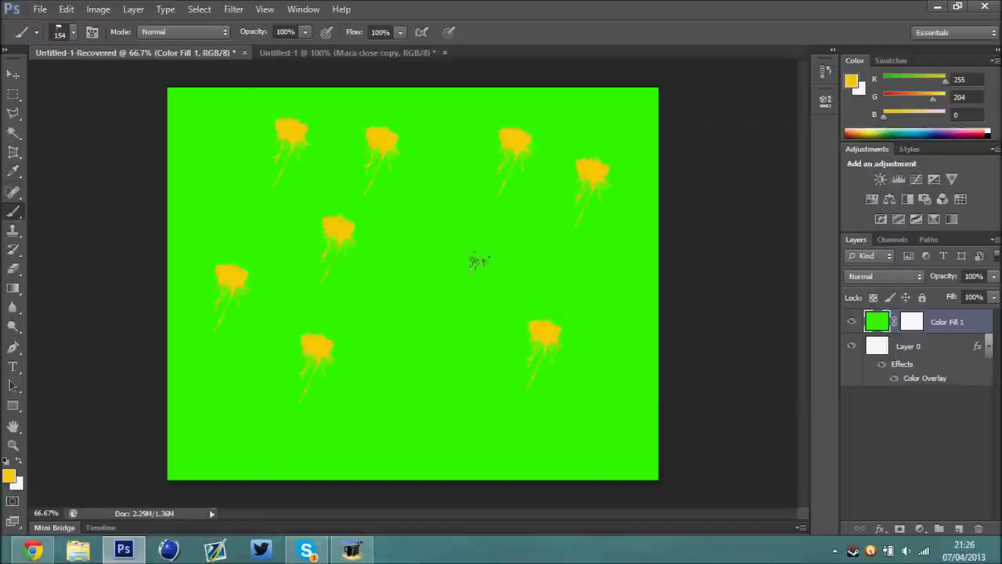
left_click(483, 266)
left_click(414, 337)
left_click(470, 395)
left_click(417, 223)
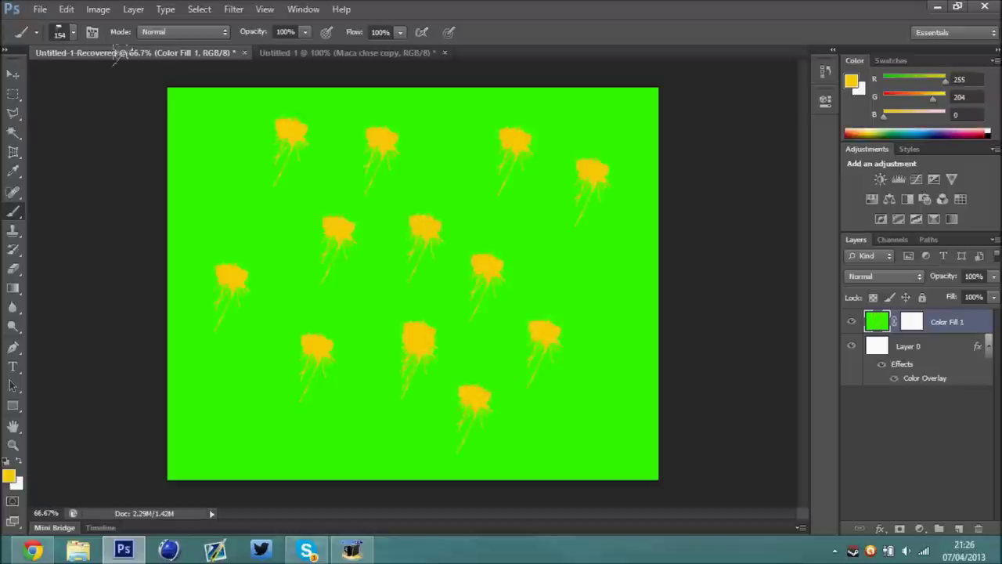
Switch to the 1256 splatter tip and scatter small yellow drips over the canvas
left_click(77, 37)
left_click(148, 205)
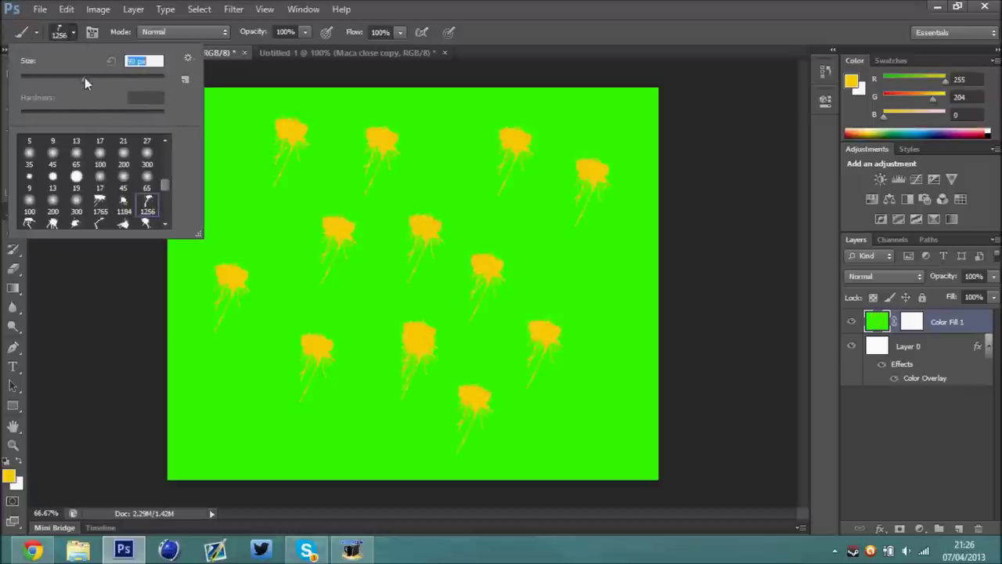
left_click(411, 134)
left_click(463, 154)
left_click(476, 168)
left_click(381, 166)
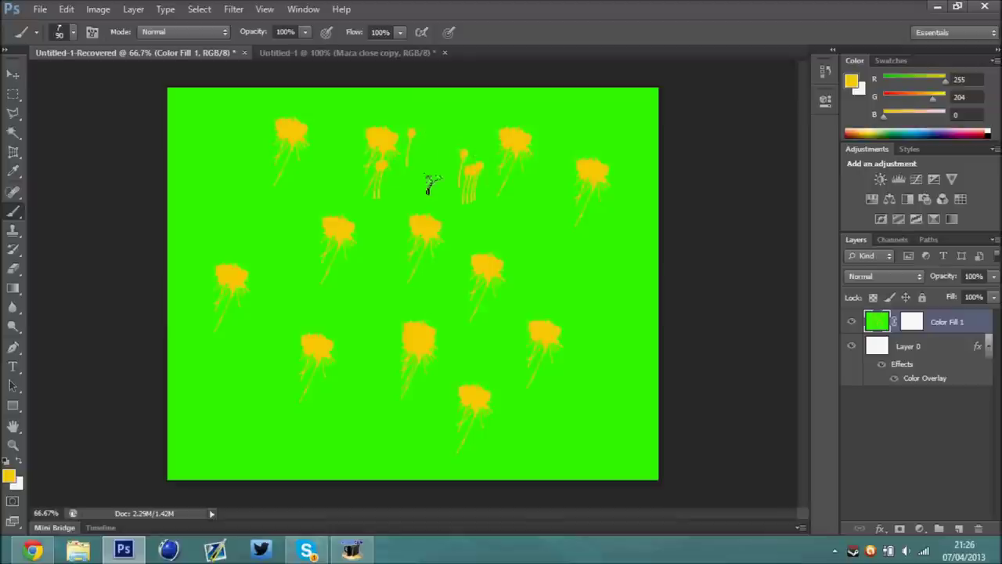
left_click(431, 188)
left_click(364, 244)
left_click(359, 342)
left_click(274, 309)
left_click(243, 220)
left_click(292, 180)
left_click(505, 274)
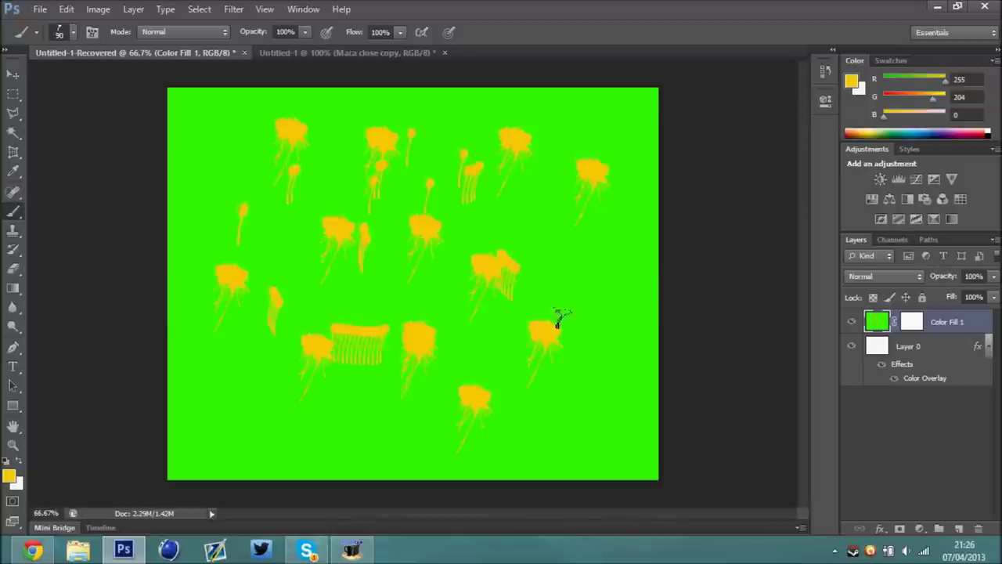
left_click(567, 348)
left_click(451, 310)
Use the 1184 splatter tip at 82 px to dab small yellow splatters across the canvas
left_click(73, 32)
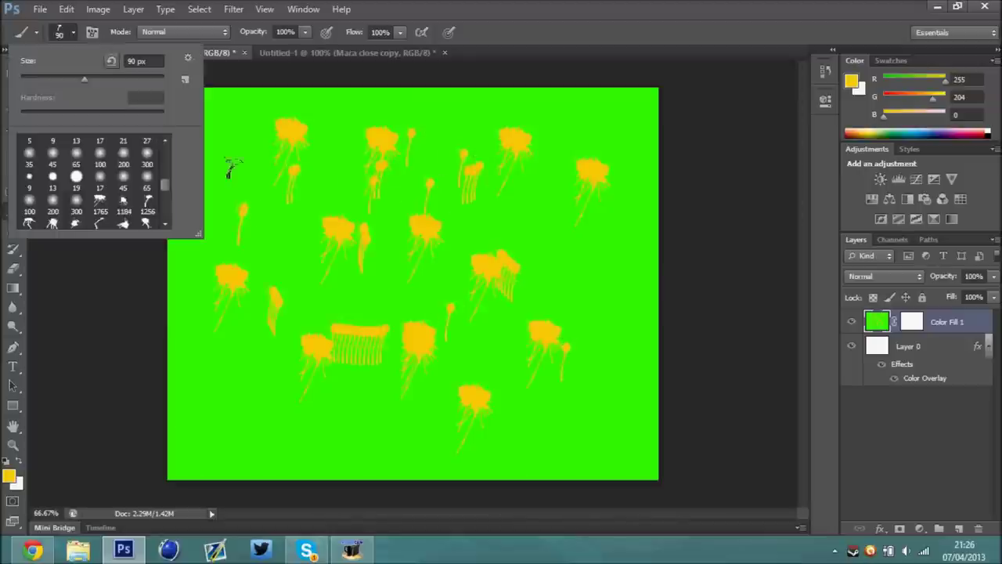
left_click(123, 205)
left_click_drag(159, 79, 114, 79)
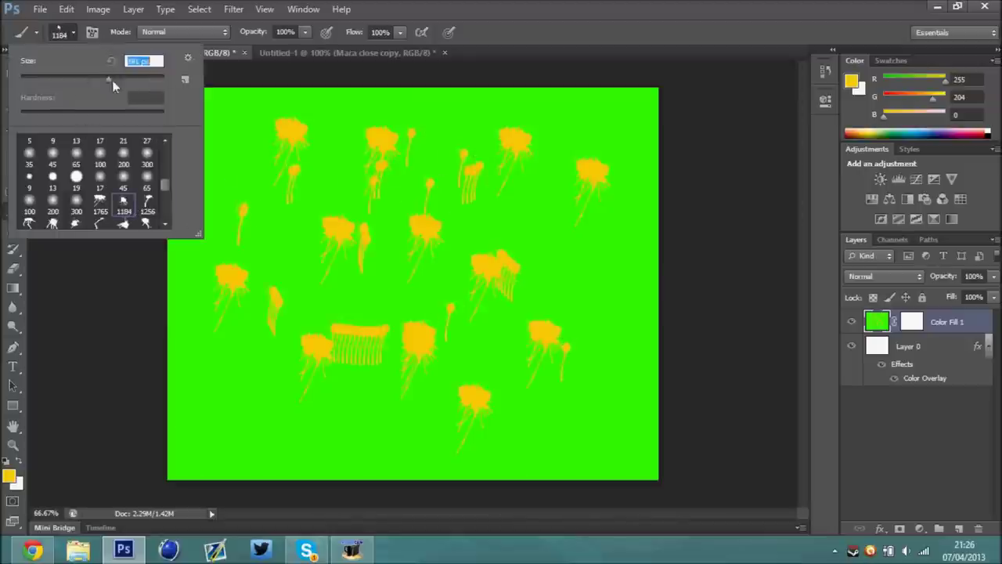
left_click(415, 163)
left_click(389, 190)
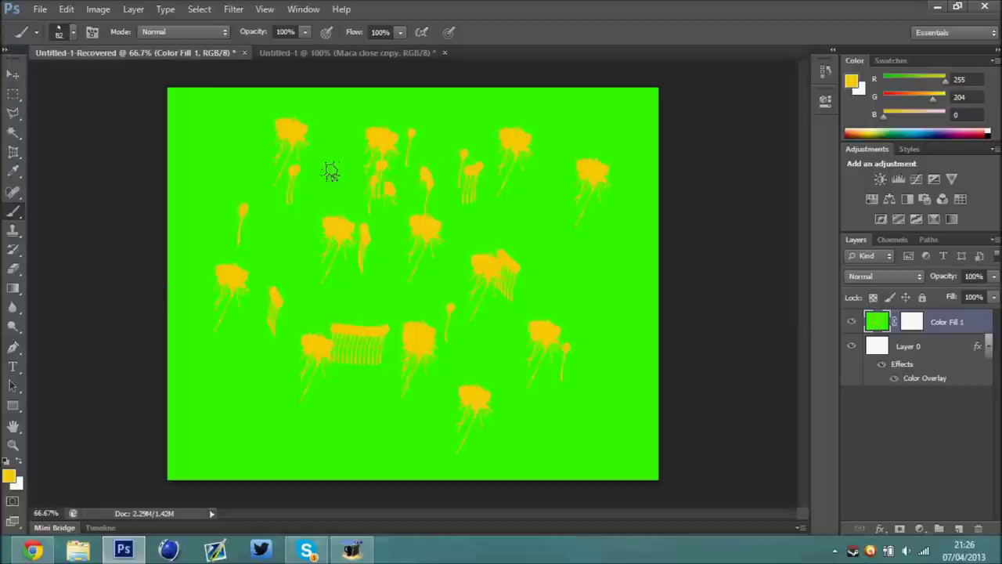
left_click(331, 173)
left_click(333, 127)
left_click(366, 158)
left_click(310, 191)
left_click(362, 258)
left_click(423, 272)
left_click(485, 205)
left_click(546, 202)
left_click(576, 132)
left_click(426, 109)
left_click(452, 147)
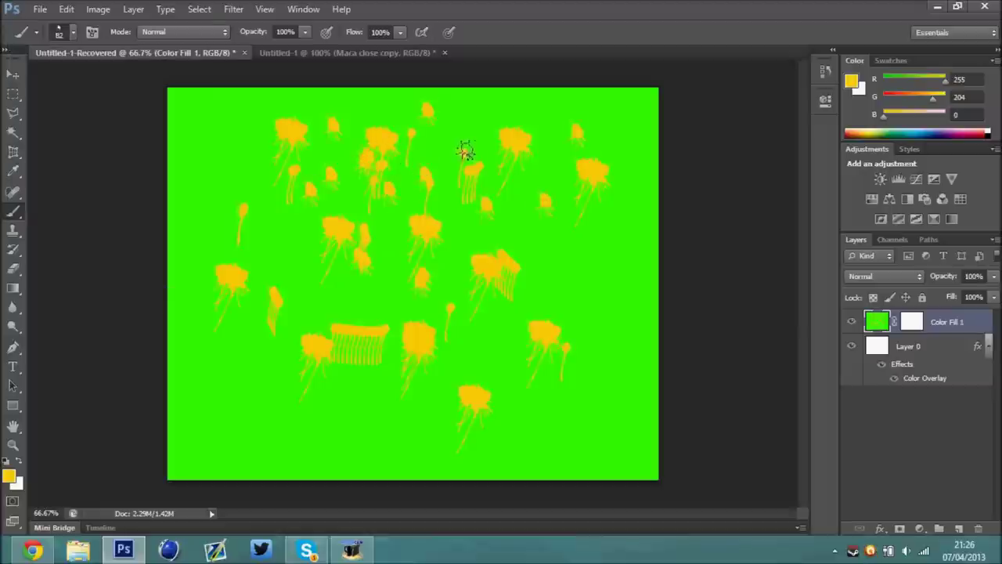
Pick a different splatter preset at 99 px and stamp more splatters across the canvas
left_click(76, 31)
left_click(124, 224)
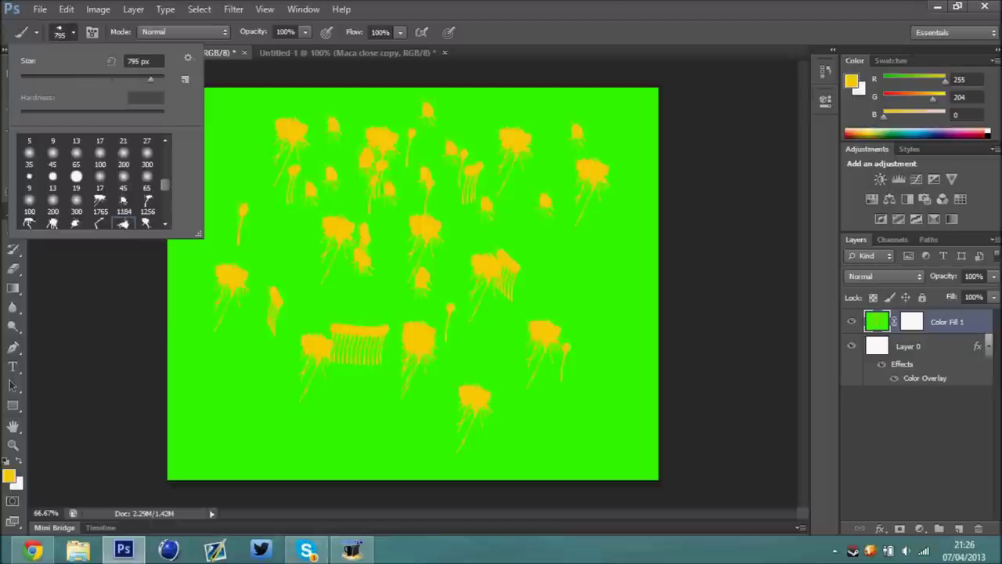
left_click_drag(153, 85, 114, 82)
left_click(421, 247)
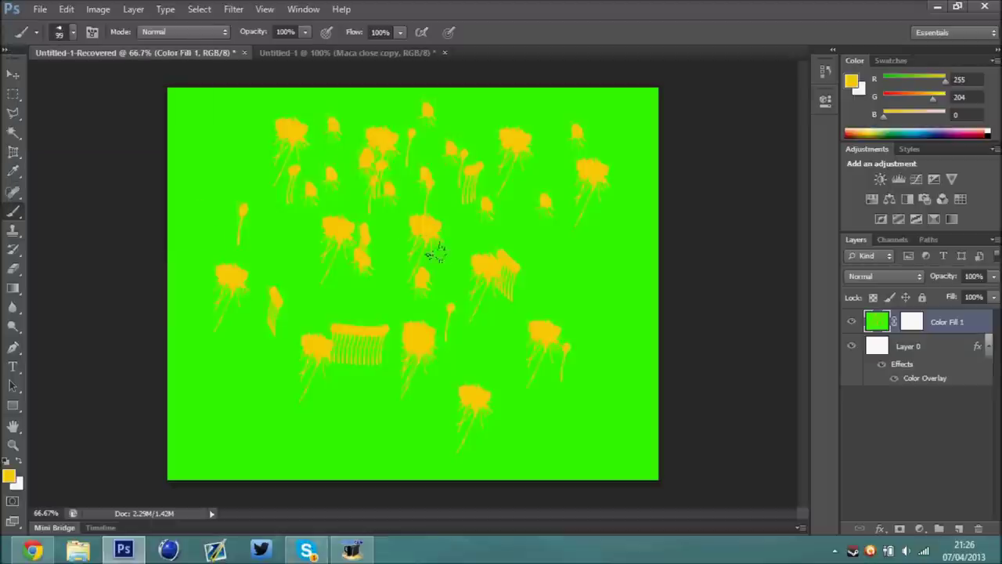
left_click(447, 260)
left_click(508, 229)
left_click(429, 188)
left_click(334, 185)
left_click(226, 147)
left_click(249, 192)
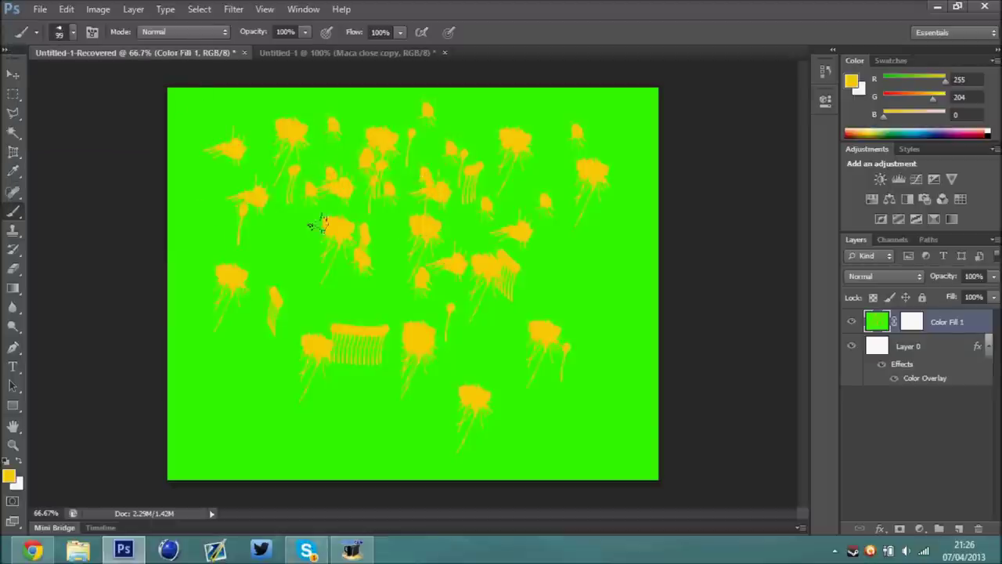
left_click(317, 232)
left_click(312, 278)
left_click(388, 297)
left_click(368, 415)
left_click(516, 401)
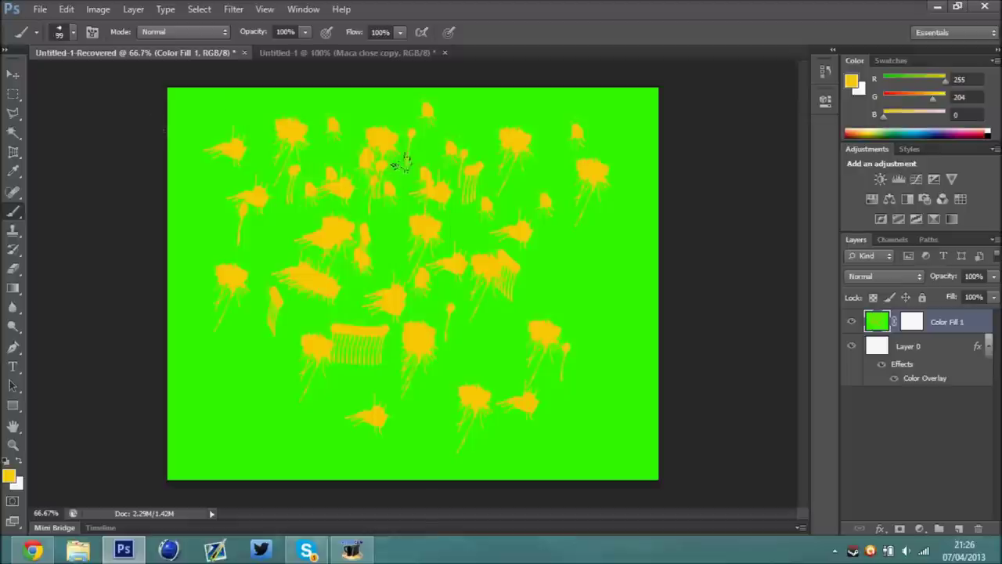
left_click(413, 168)
left_click(437, 156)
left_click(394, 135)
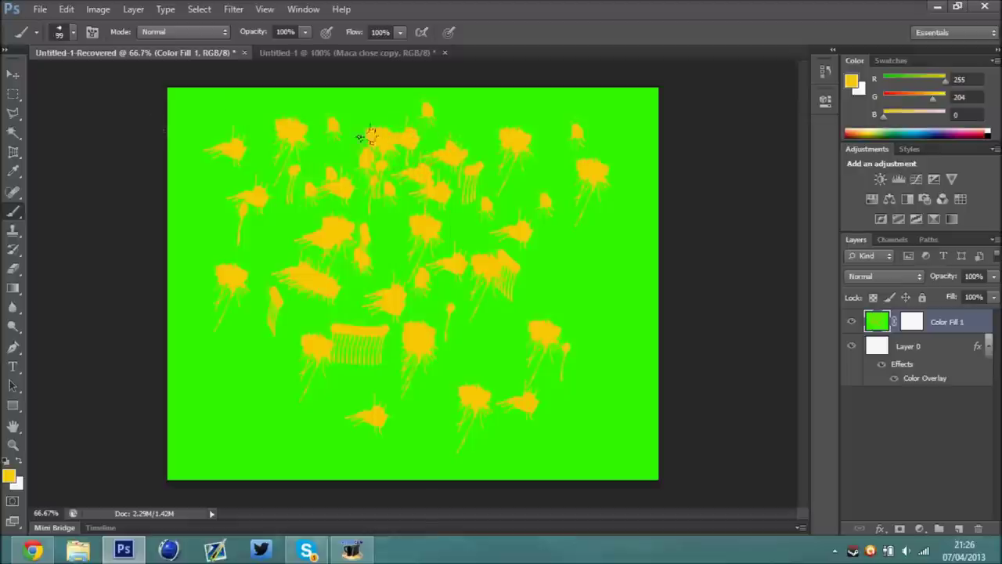
Choose another splatter preset at 99 px, then switch to the Move tool
left_click(76, 33)
left_click(99, 224)
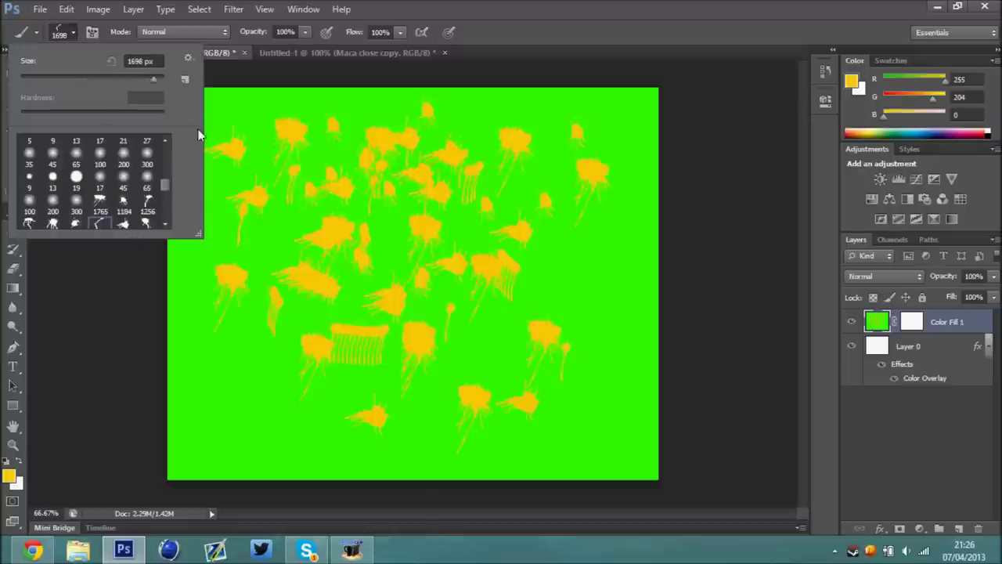
left_click_drag(157, 78, 89, 83)
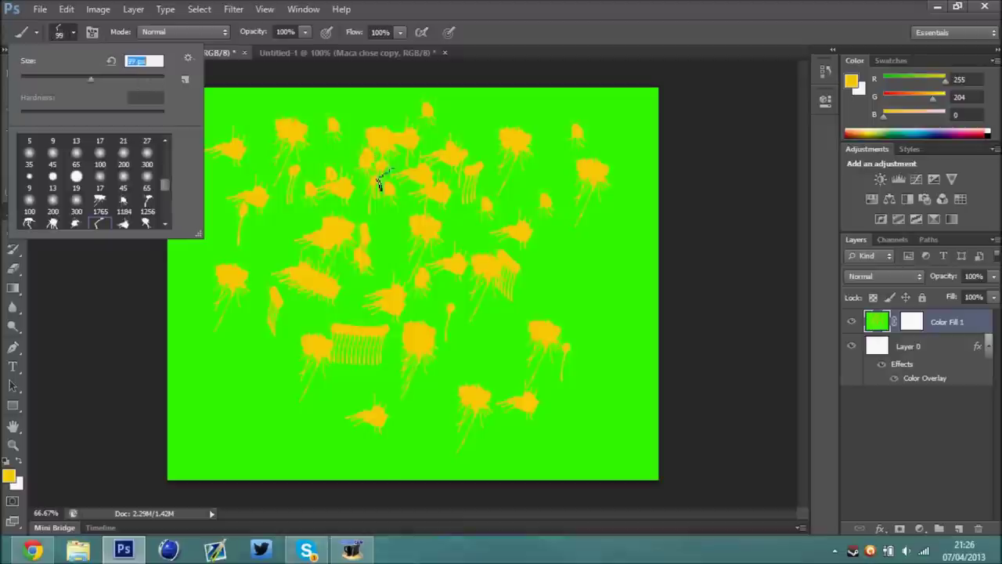
left_click(382, 182)
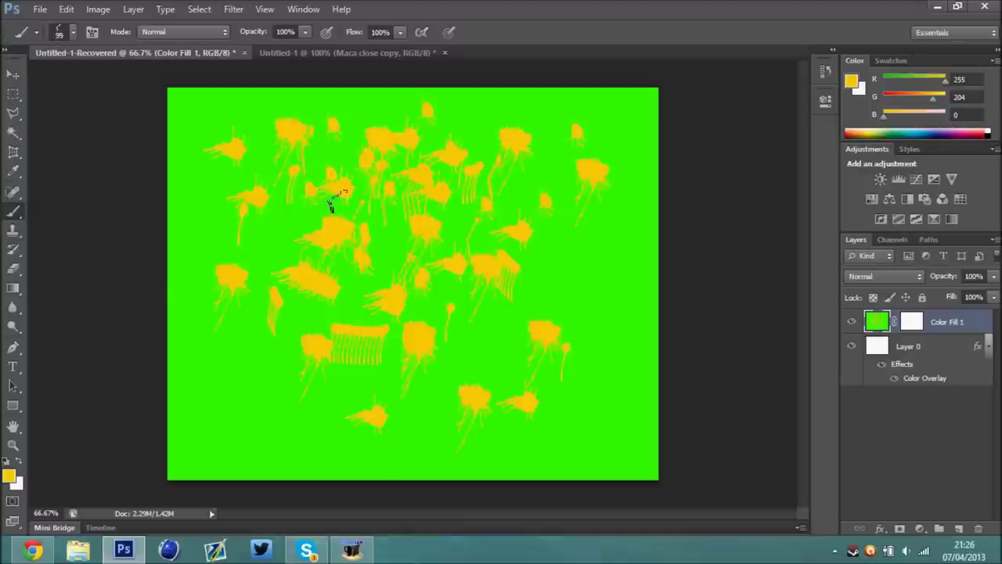
left_click(13, 74)
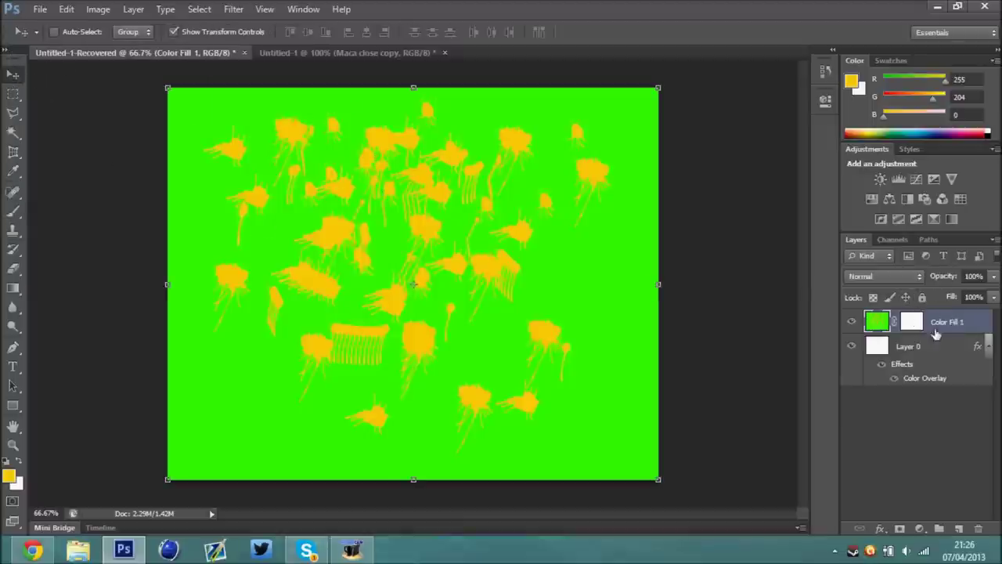
Set Color Fill 1's blend mode to Hue and start dragging it toward the MACA banner document
left_click(916, 278)
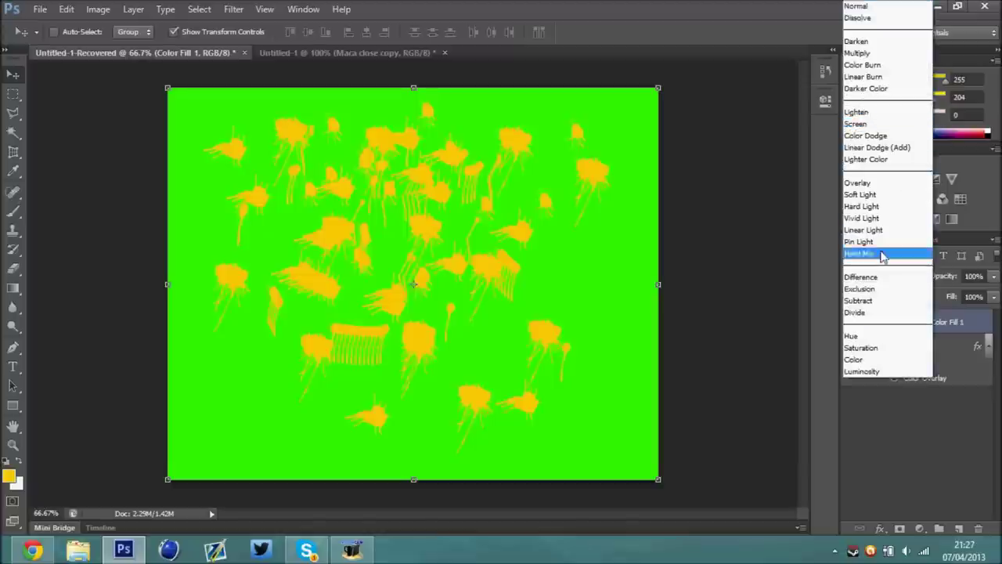
left_click(862, 341)
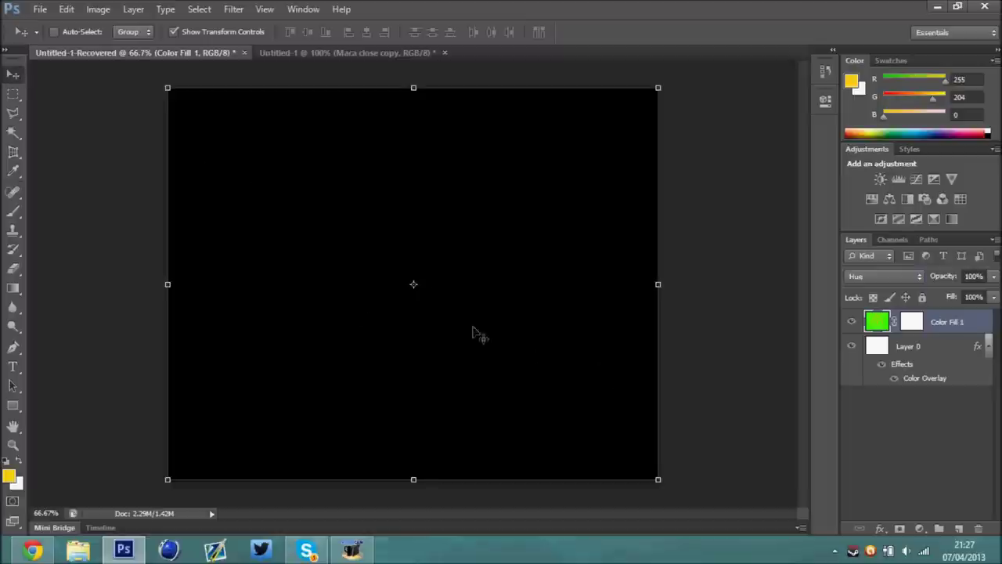
left_click_drag(487, 361, 362, 104)
Drop the fill layer into the MACA banner and position it over both MACA texts
left_click_drag(419, 243, 421, 242)
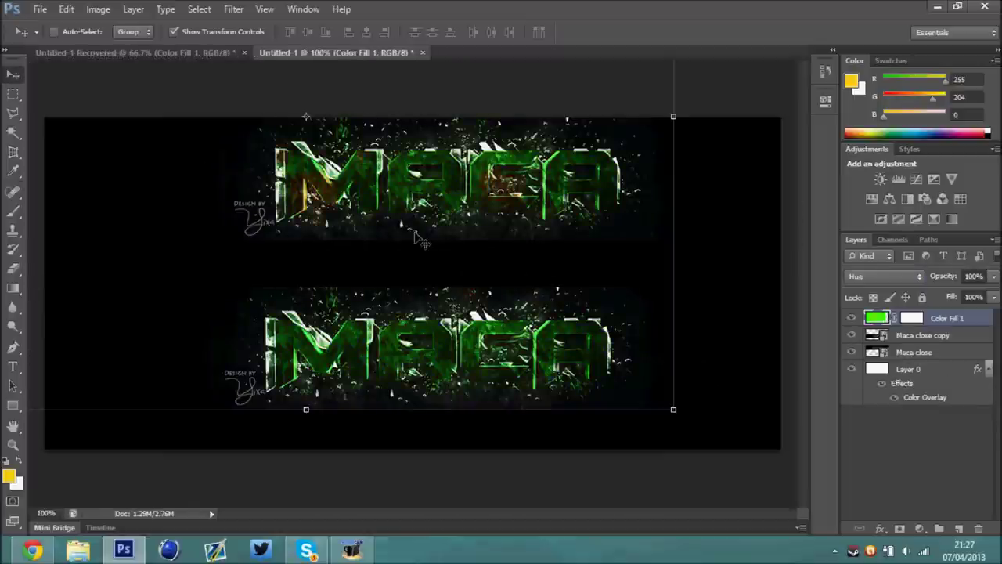
left_click_drag(508, 300, 470, 312)
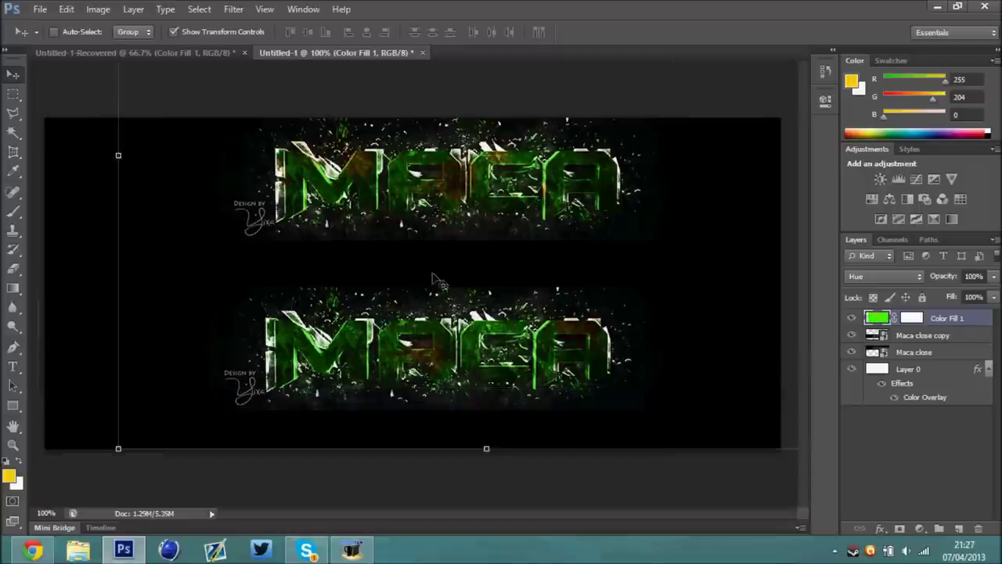
left_click_drag(450, 270, 463, 269)
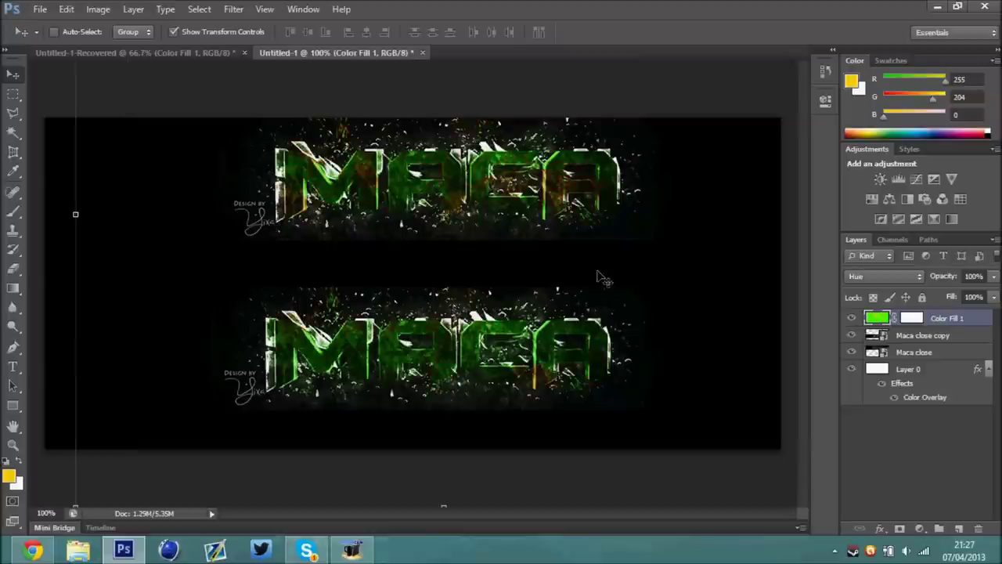
left_click_drag(600, 317, 559, 320)
left_click_drag(495, 271, 557, 335)
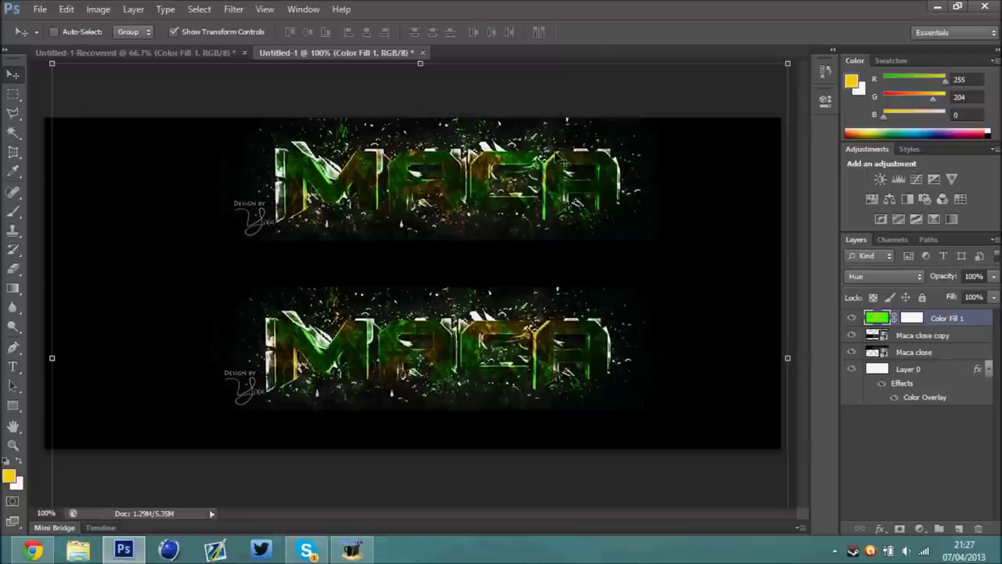
Try 50% layer opacity, then set the fill layer's opacity back to 100%
left_click(978, 276)
type("50")
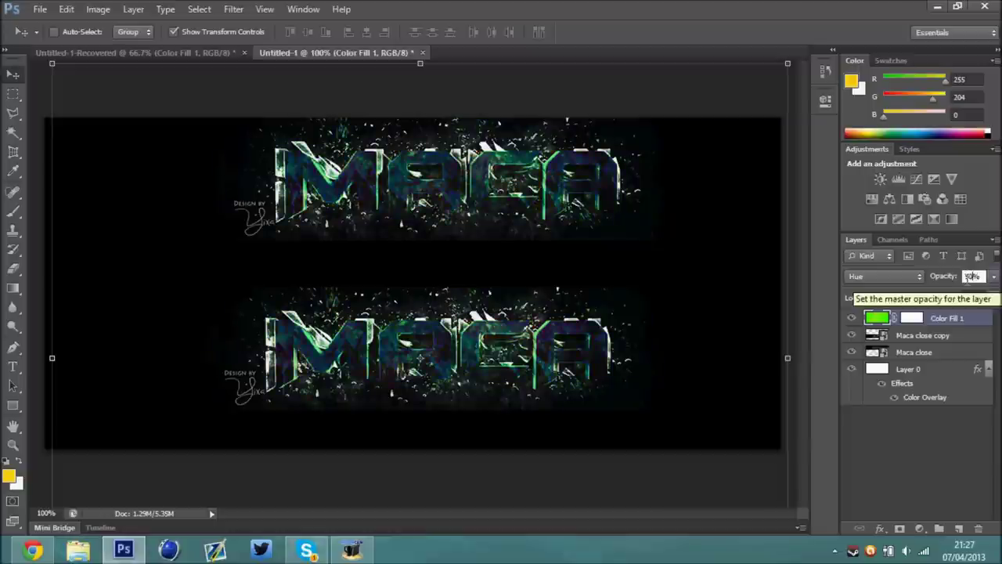
type("1")
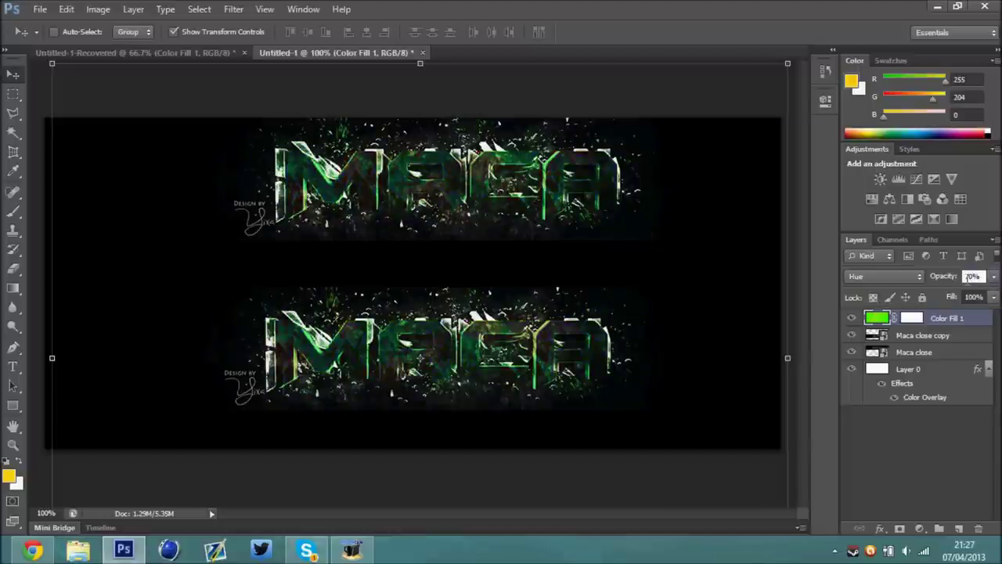
type("1")
key("Return")
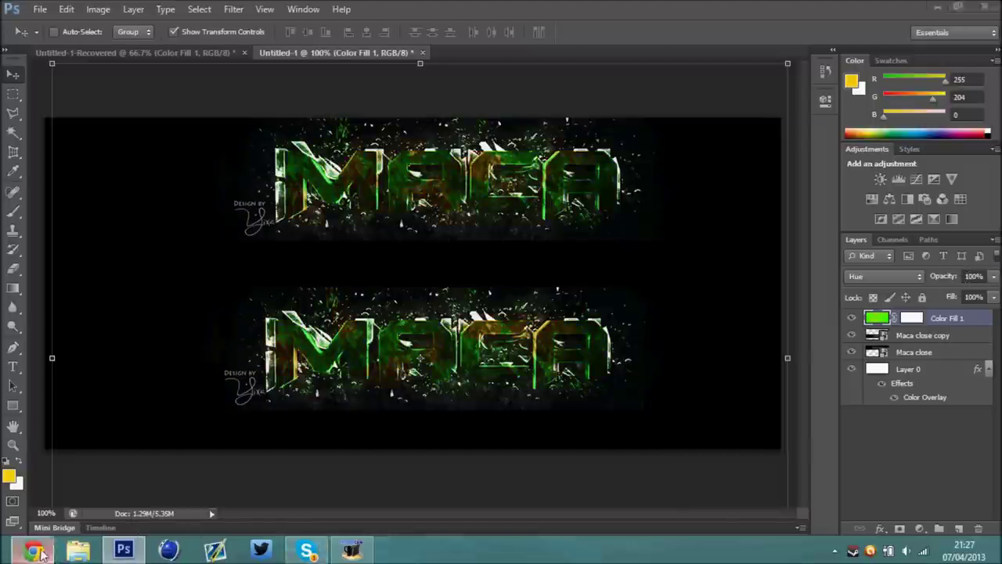
left_click(32, 550)
Scroll back up the YouTube channel page and bring up the HyperCam recorder window
scroll(451, 286, "up", 4)
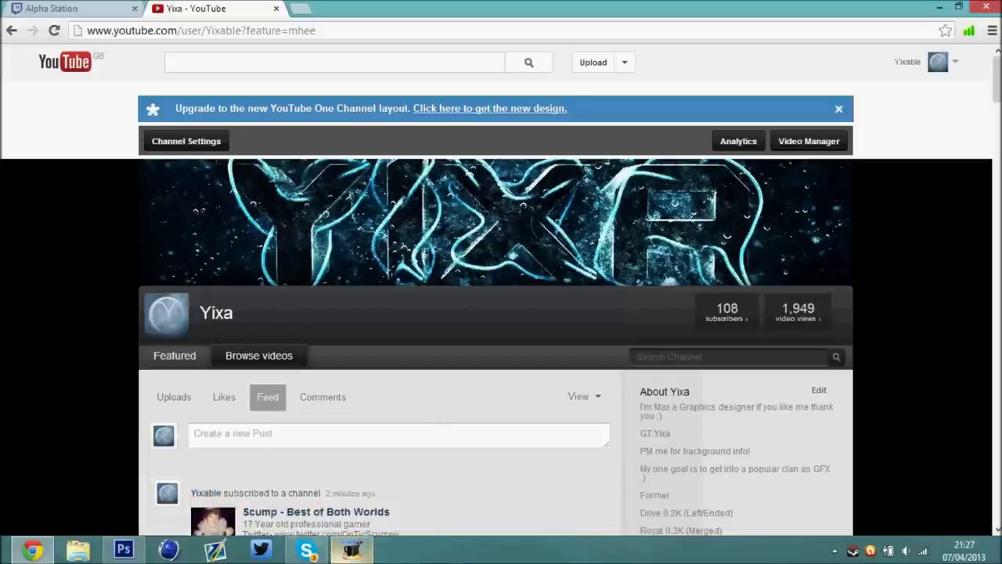
left_click(353, 549)
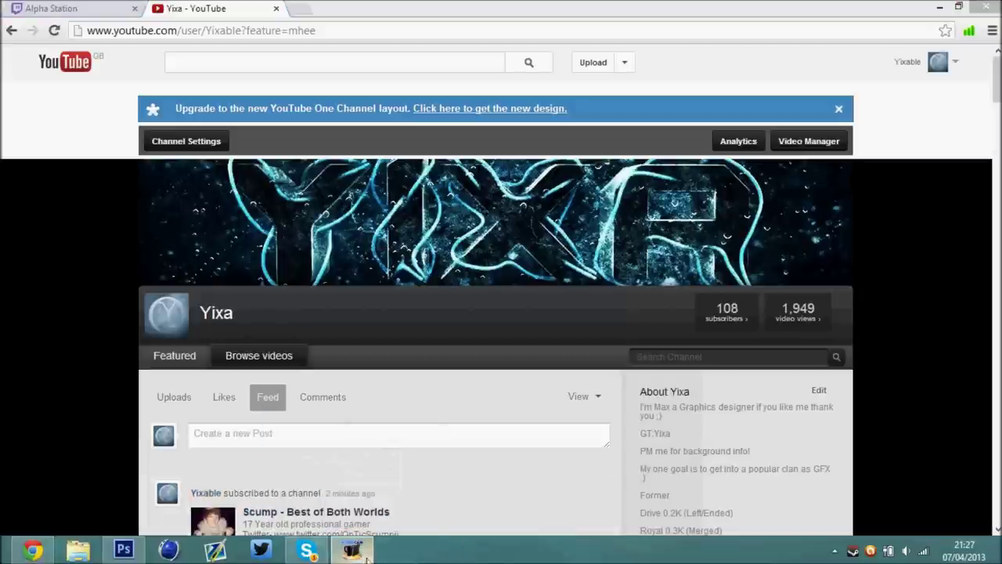